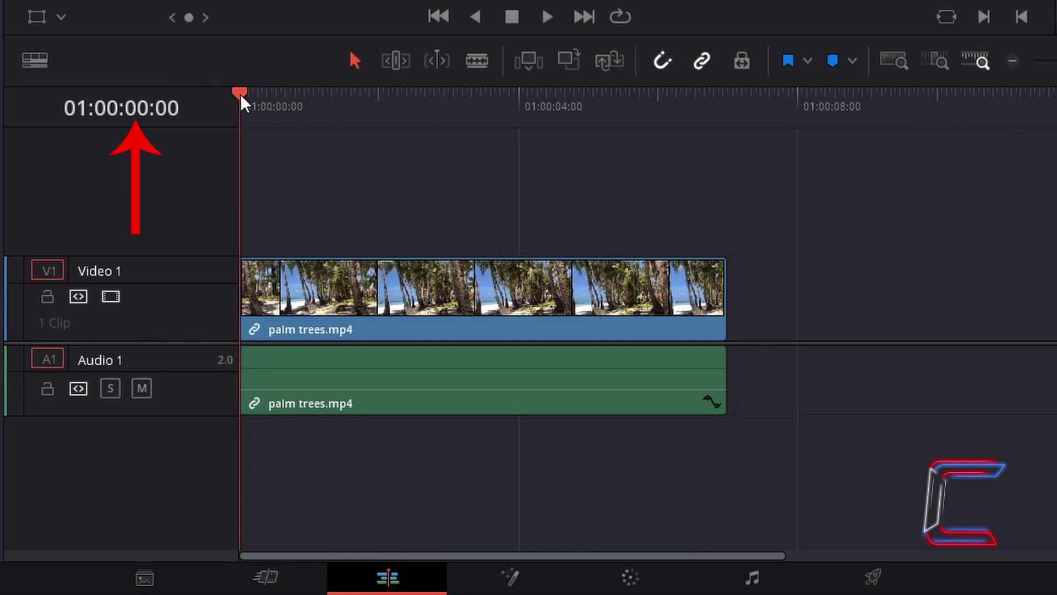
- Park the playhead exactly at 01:00:03:00 using J/K/L
left_click_drag(239, 93, 445, 104)
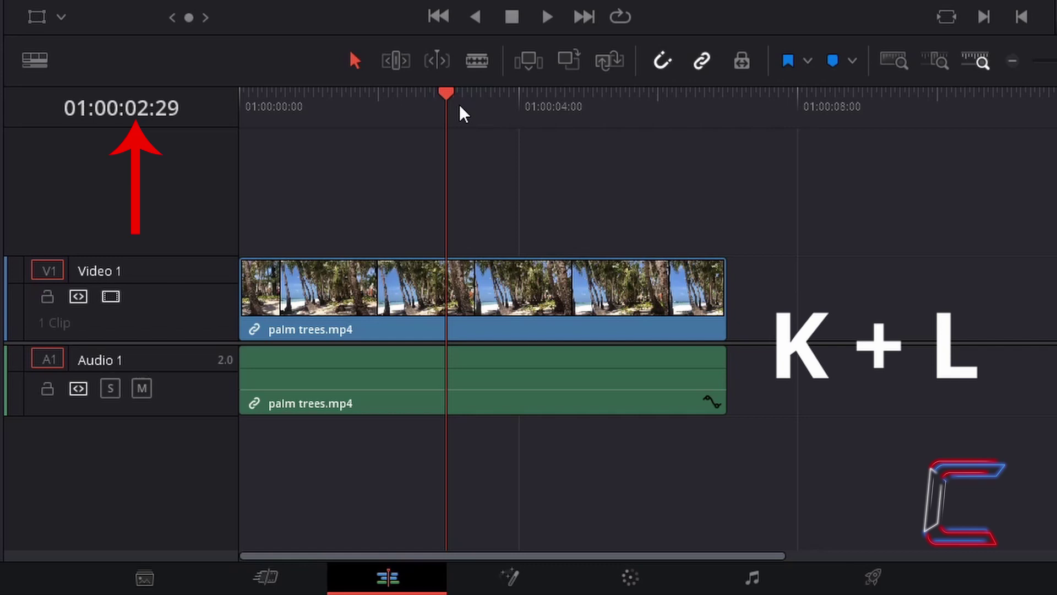
key("k+l")
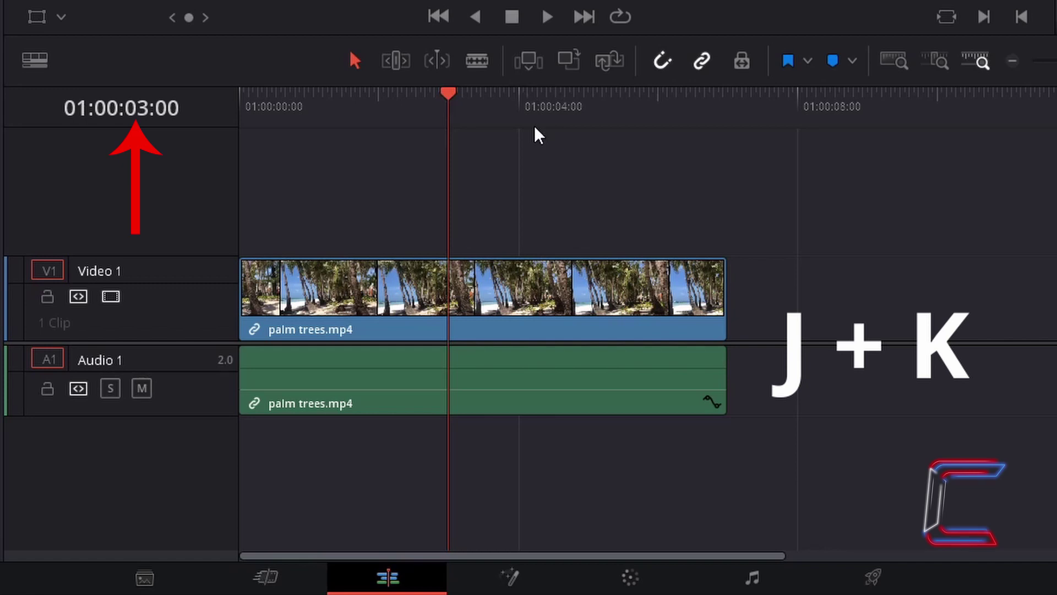
key("j+k")
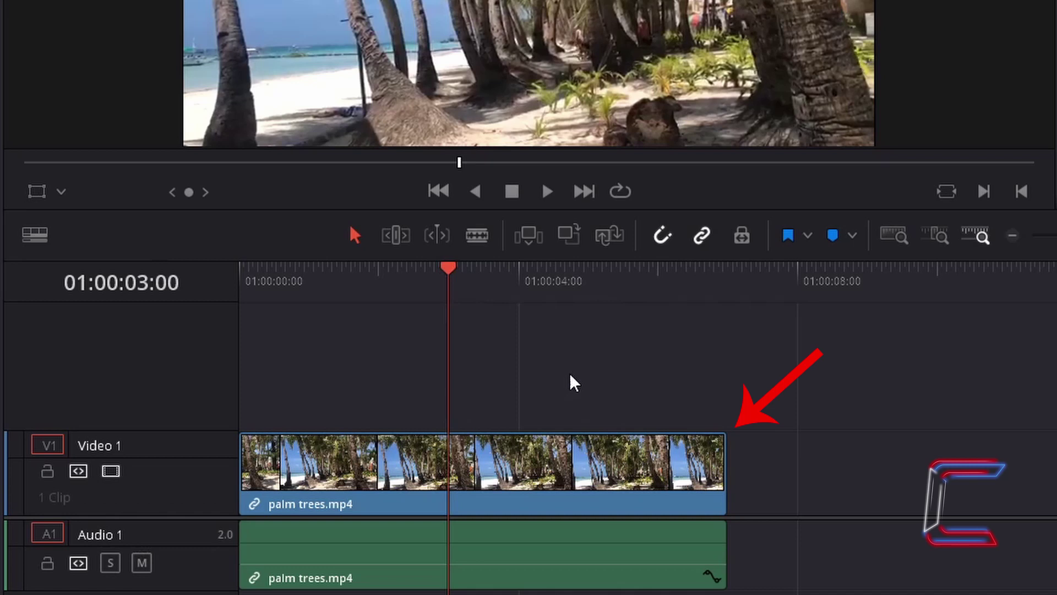
- Apply a freeze frame to the palm trees clip from 3 seconds via Change Clip Speed
right_click(504, 461)
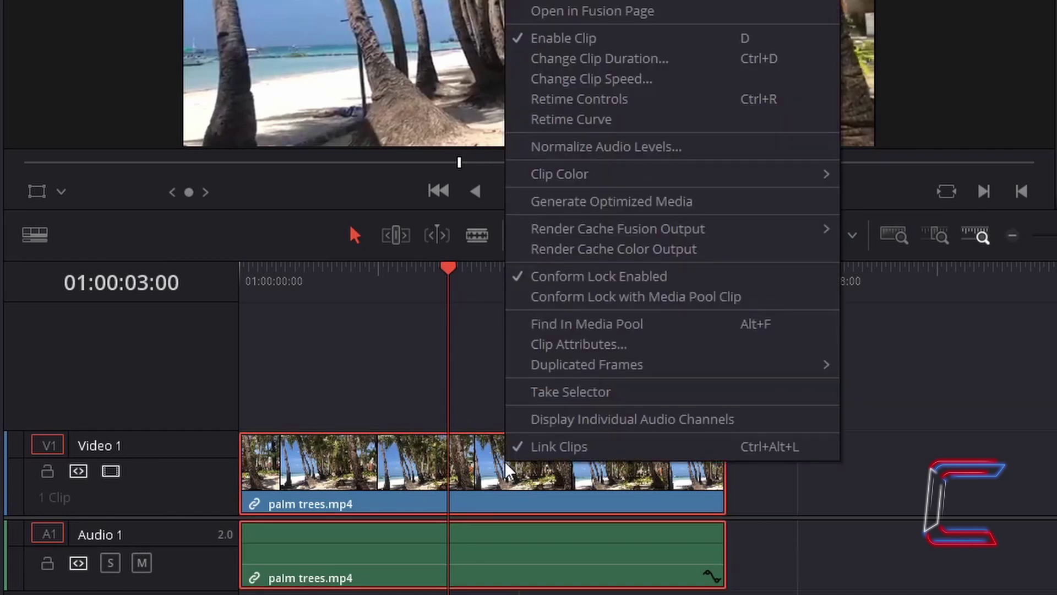
left_click(697, 79)
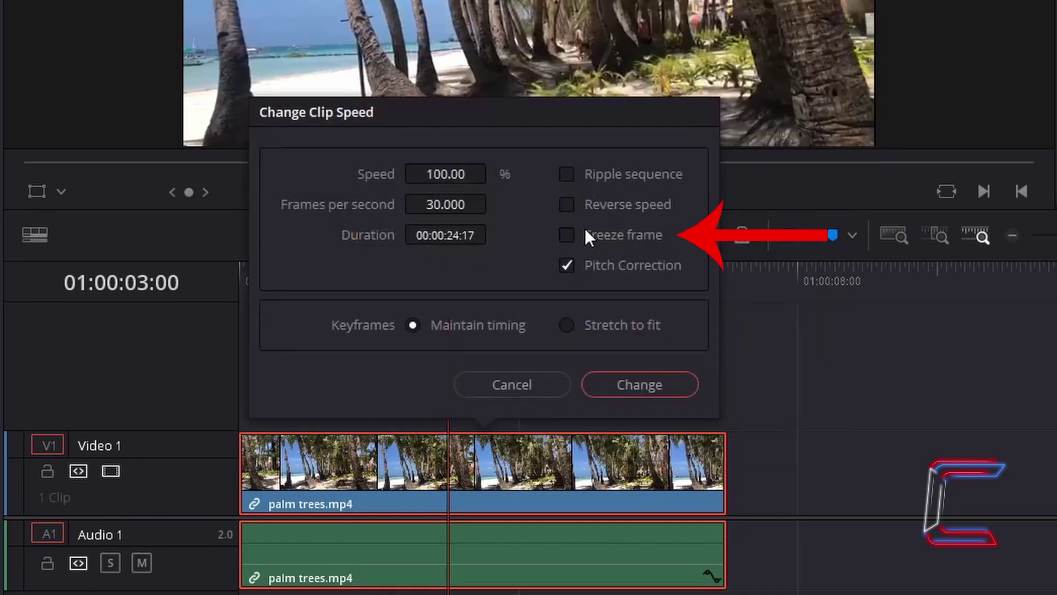
left_click(567, 234)
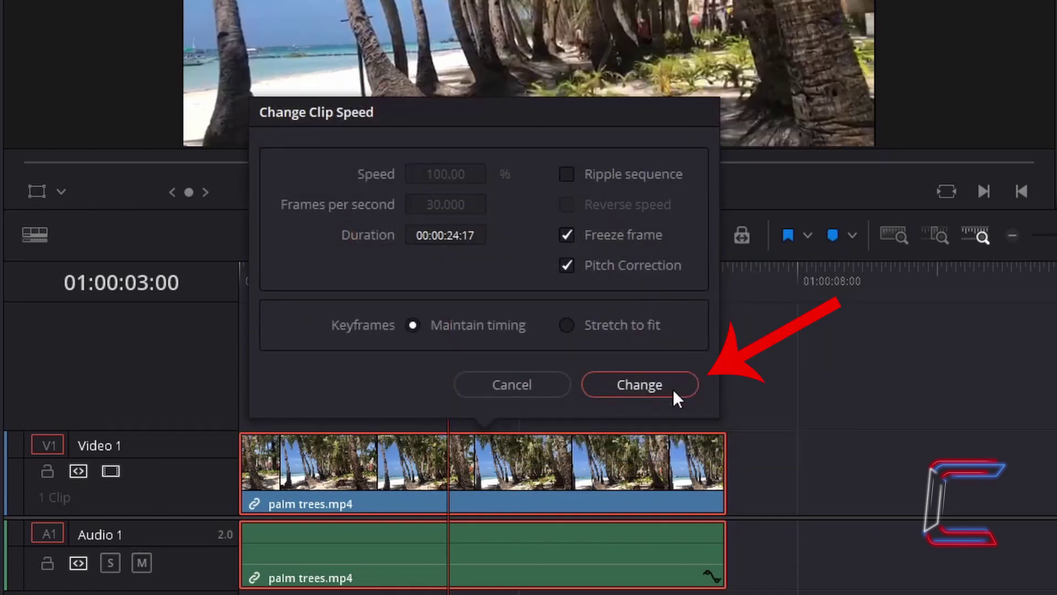
left_click(639, 384)
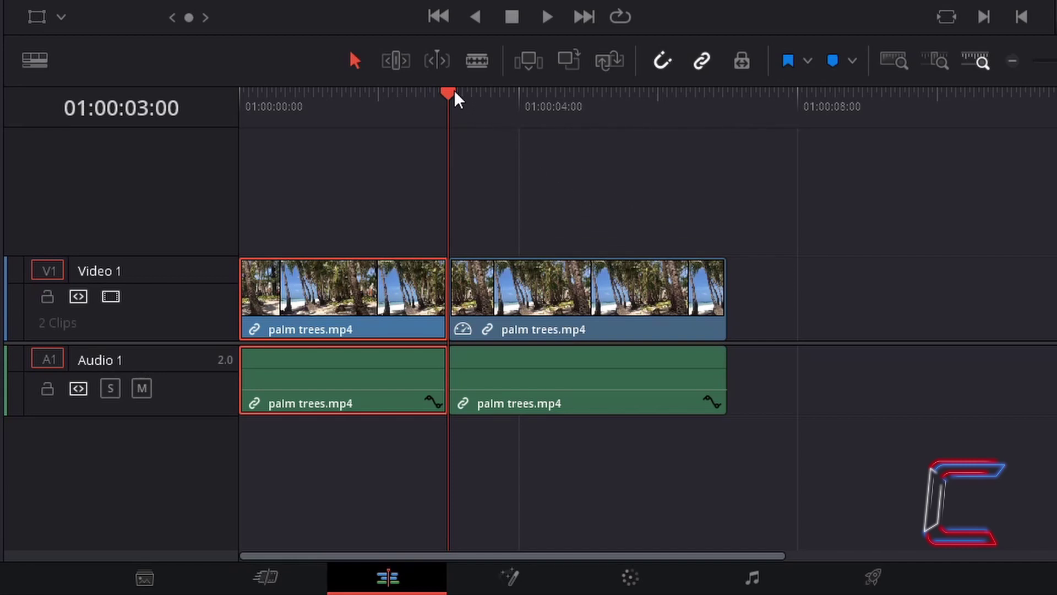
- Blade the freeze-frame clip at 01:00:06:00 and delete the leftover piece after it
left_click_drag(454, 92, 658, 110)
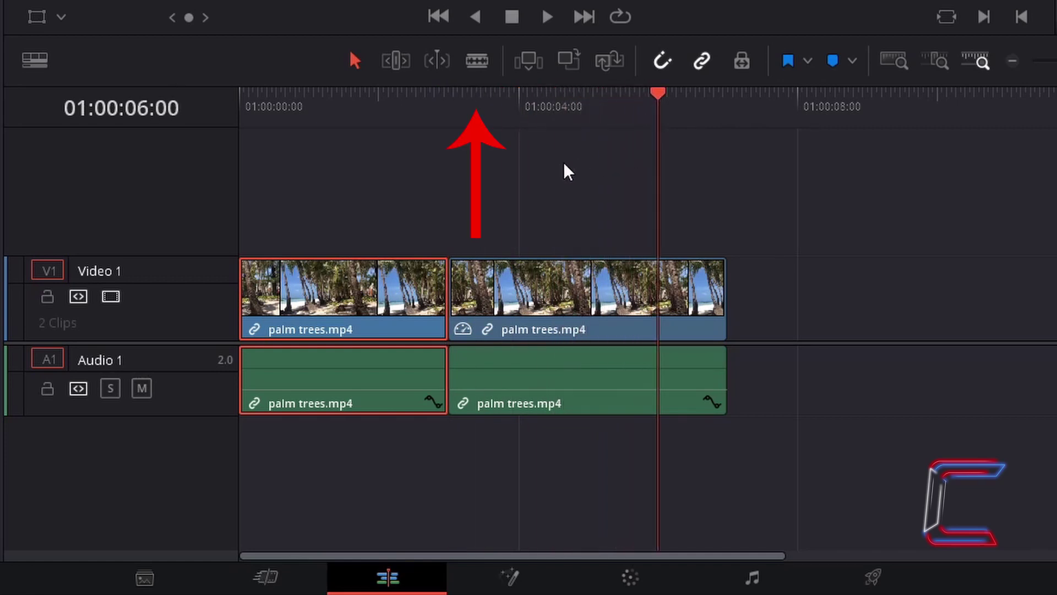
left_click(484, 64)
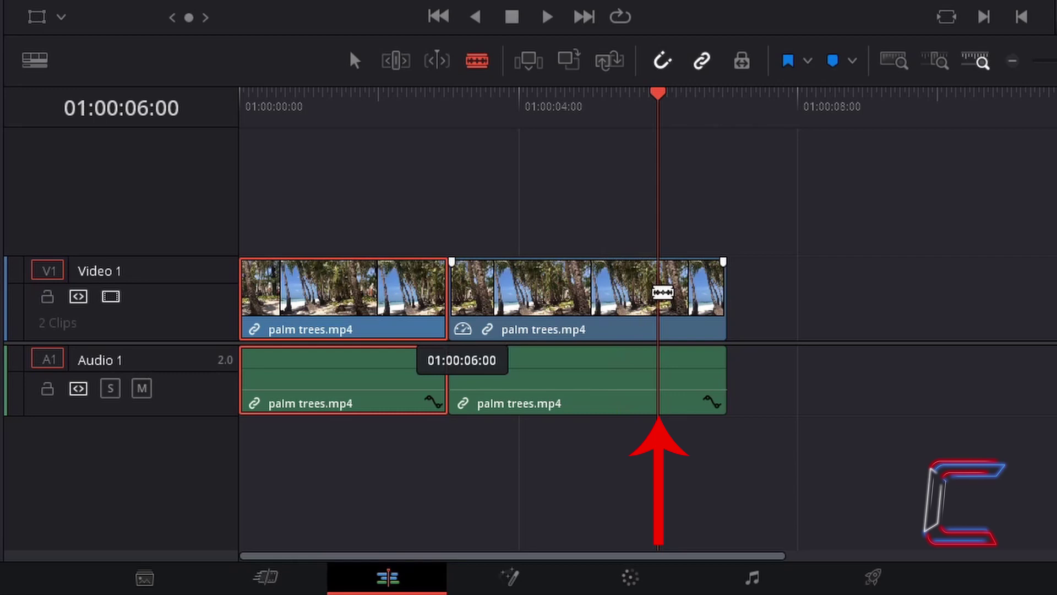
left_click(662, 292)
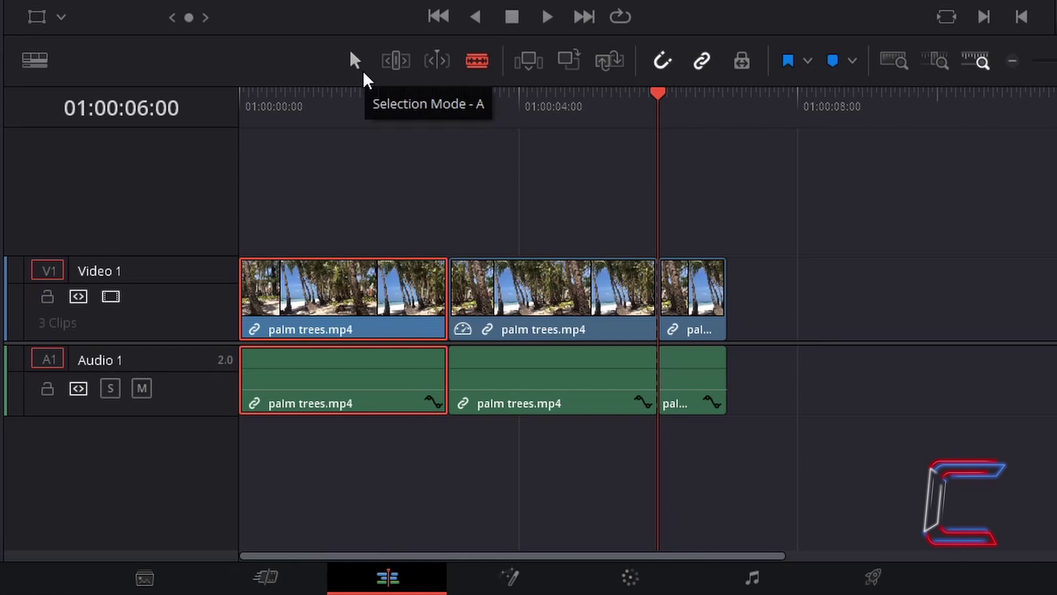
left_click(362, 70)
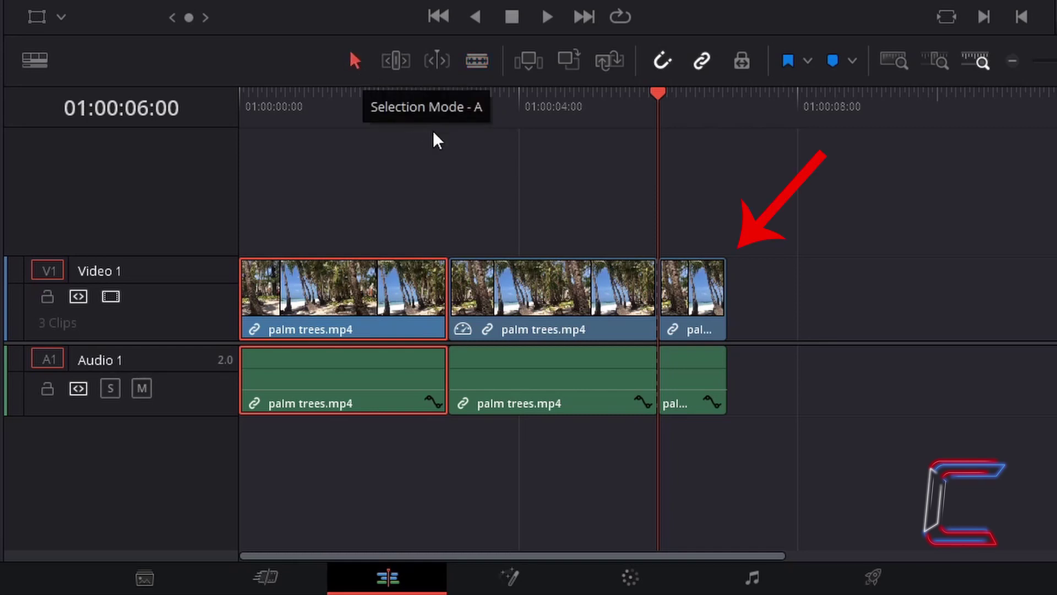
left_click(698, 297)
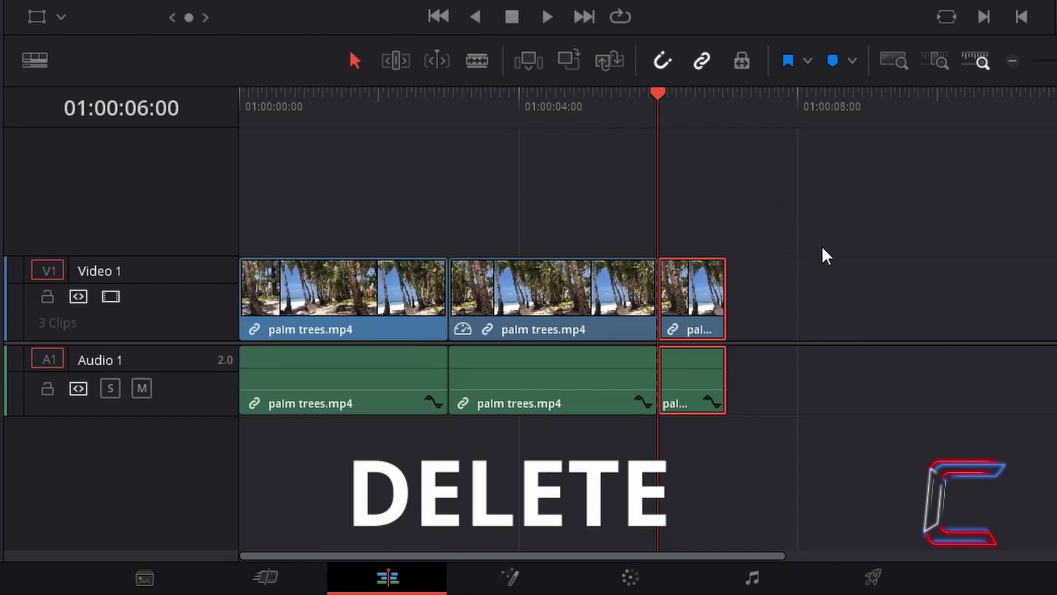
key("Delete")
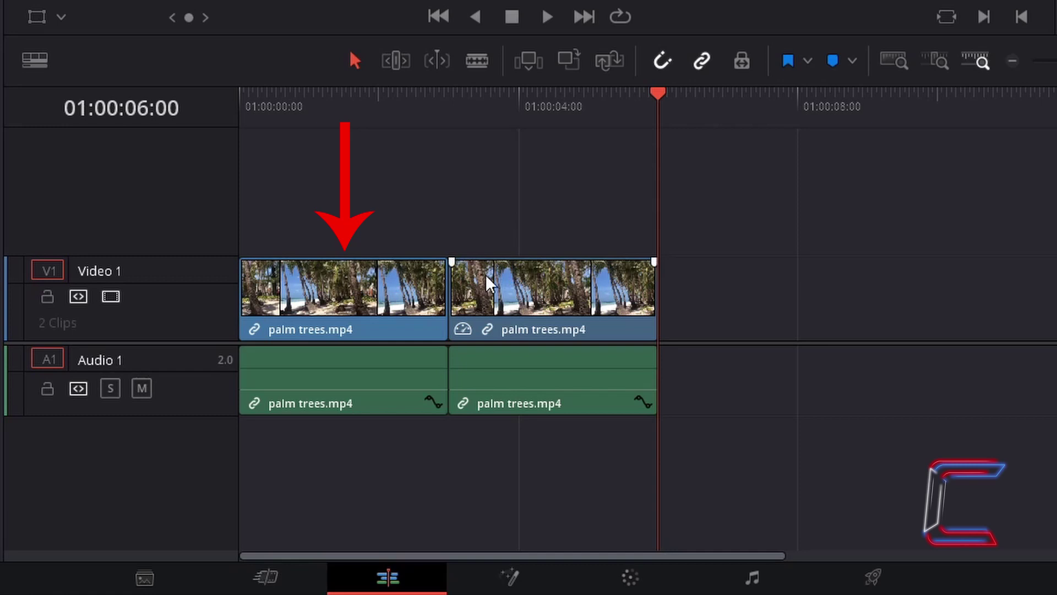
- Copy the first 3-second clip and paste it onto Video 2/Audio 2 starting at 01:00:03:00
left_click(367, 316)
key("ctrl+c")
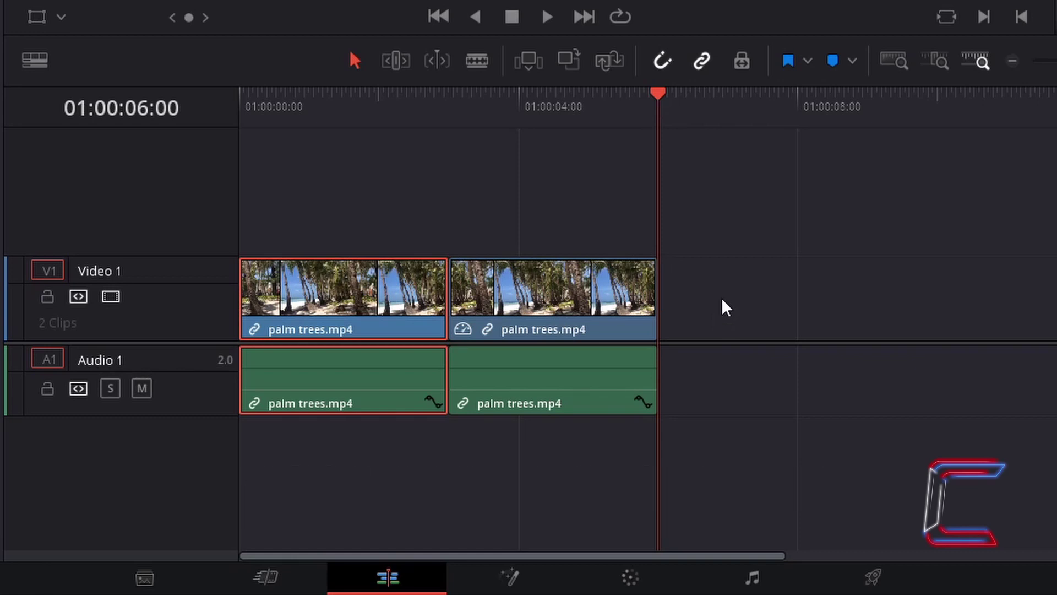
key("ctrl+v")
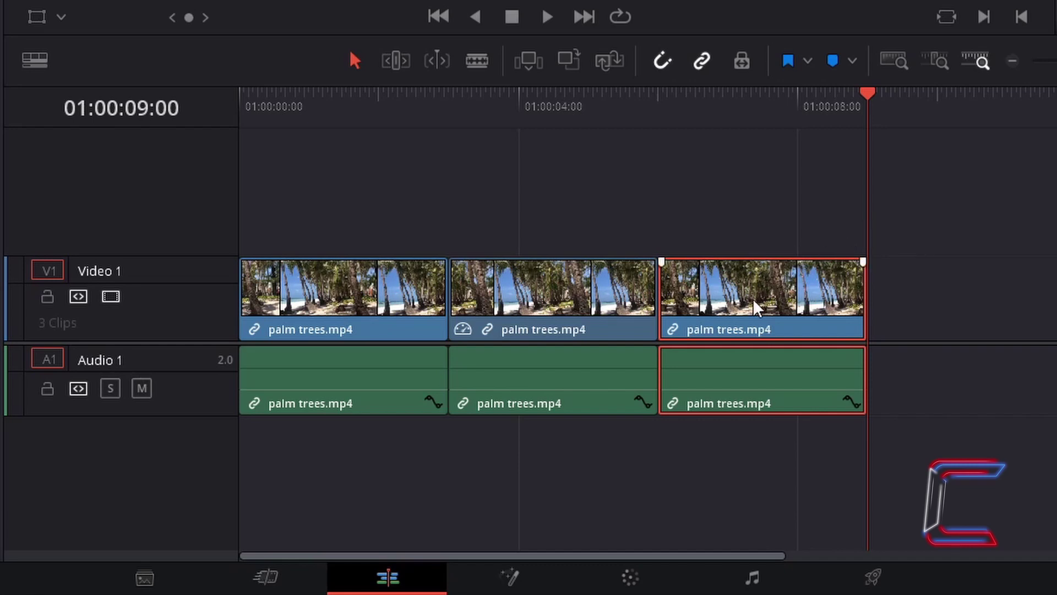
left_click_drag(754, 301, 762, 234)
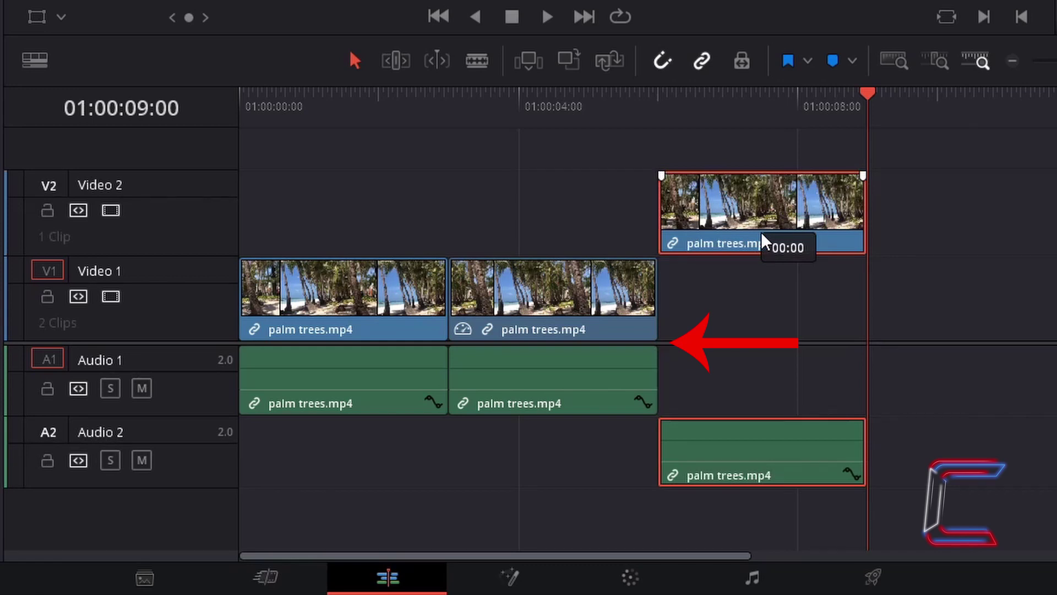
left_click_drag(760, 232, 546, 253)
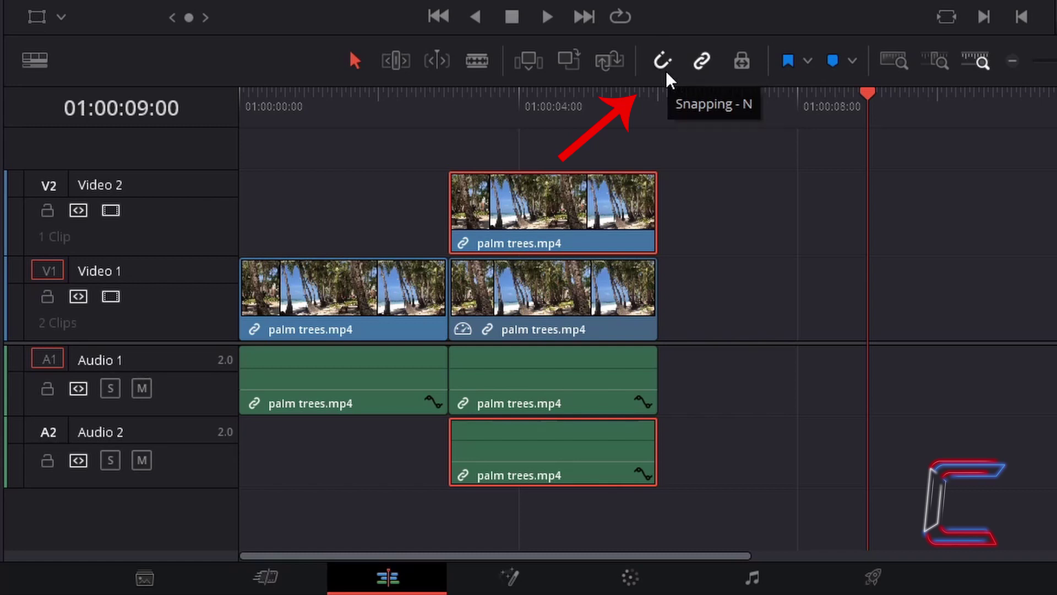
- With the playhead at 01:00:06:00, extend the Video 2 clip's end to its full media length
left_click_drag(607, 200, 607, 202)
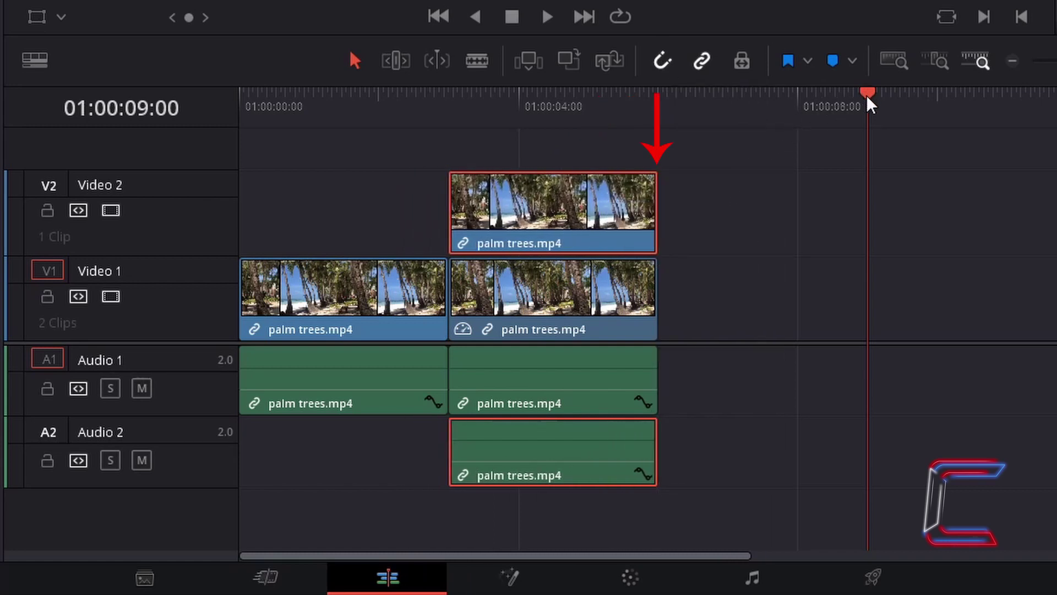
left_click_drag(867, 95, 698, 144)
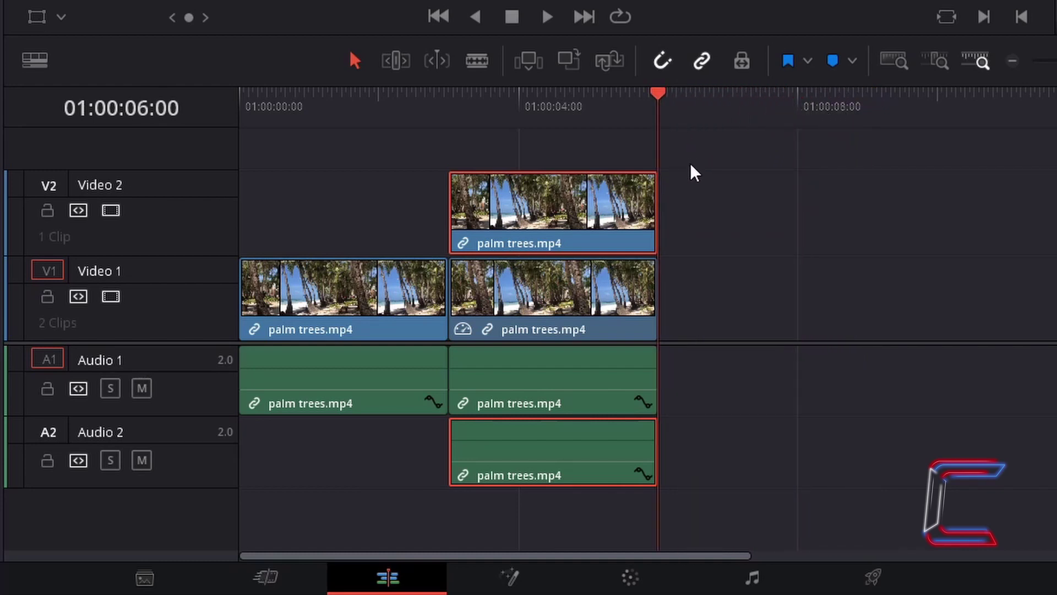
left_click_drag(655, 208, 655, 208)
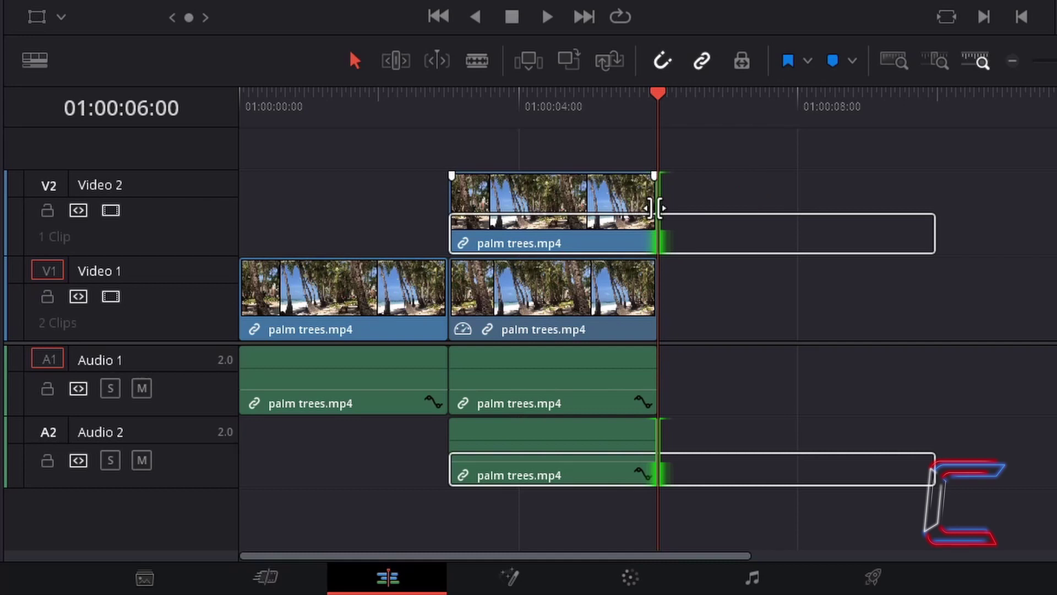
left_click_drag(670, 208, 946, 201)
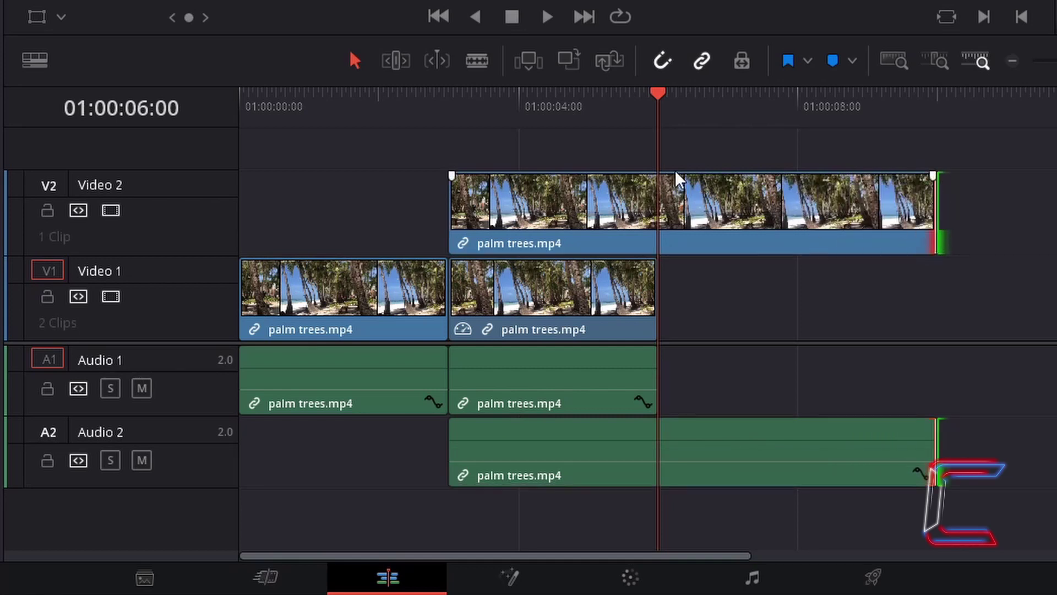
- Blade the Video 2 clip at 01:00:06:00 and delete its first part
left_click(481, 68)
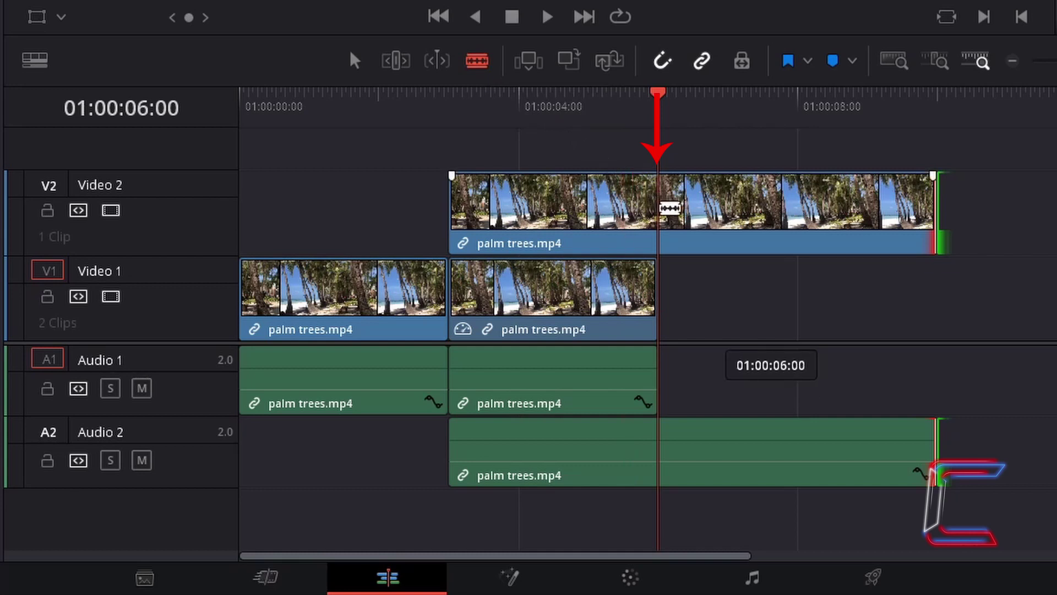
left_click(660, 208)
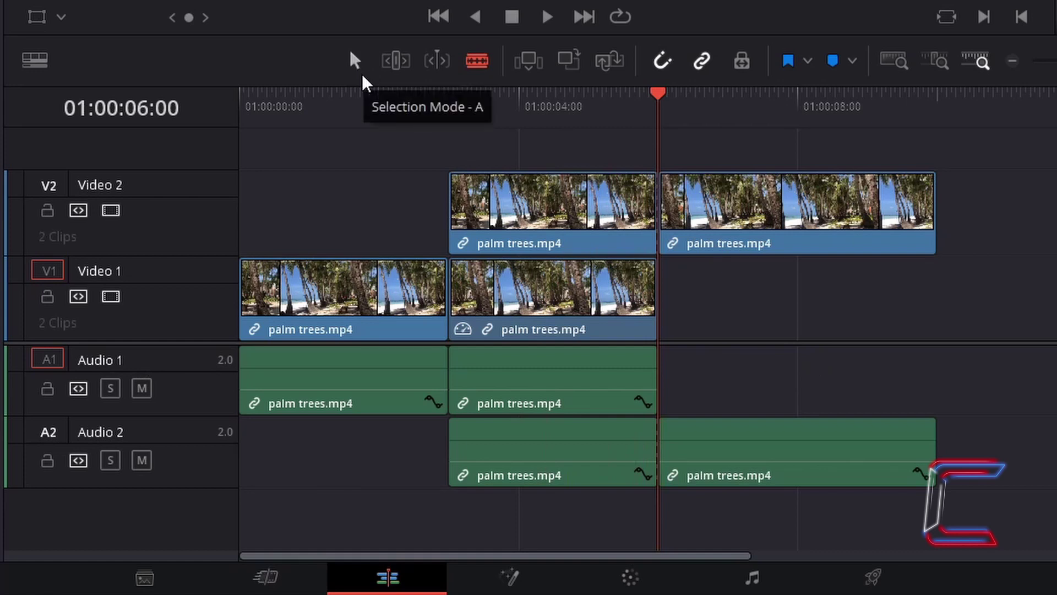
left_click(360, 73)
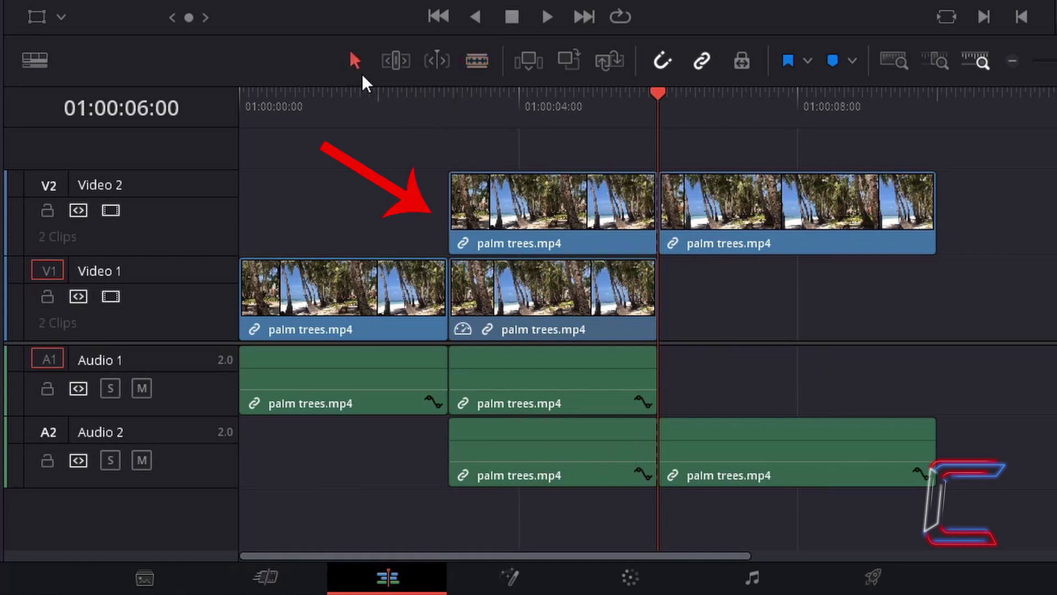
left_click(527, 196)
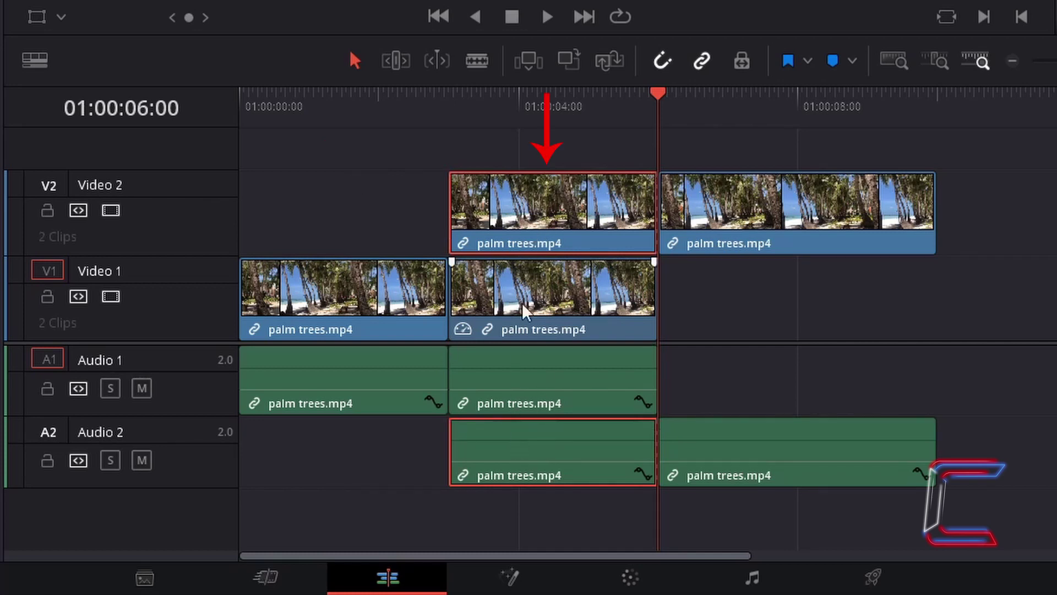
left_click(567, 300)
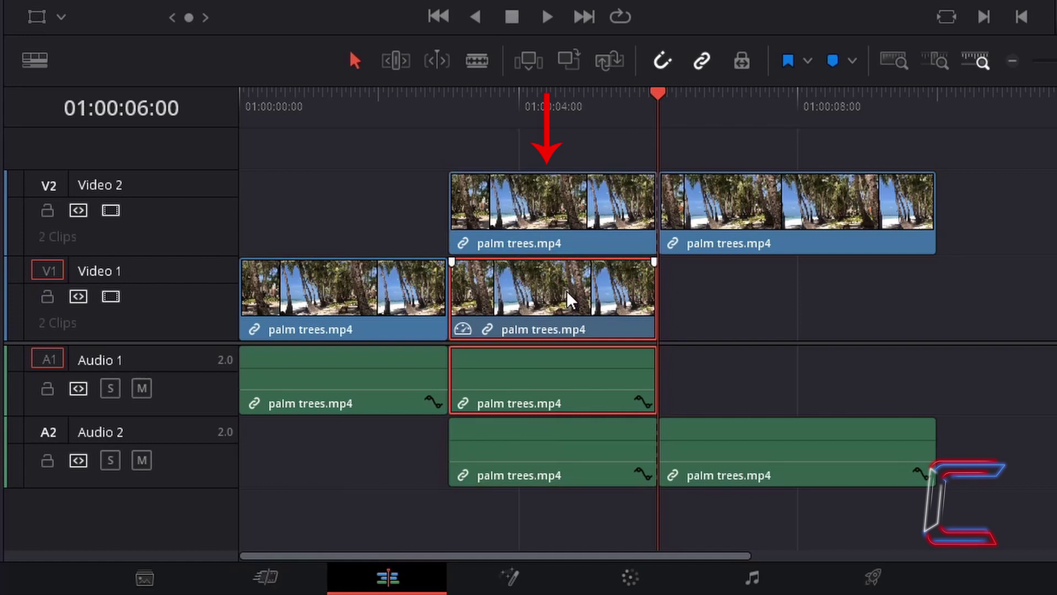
left_click(332, 292)
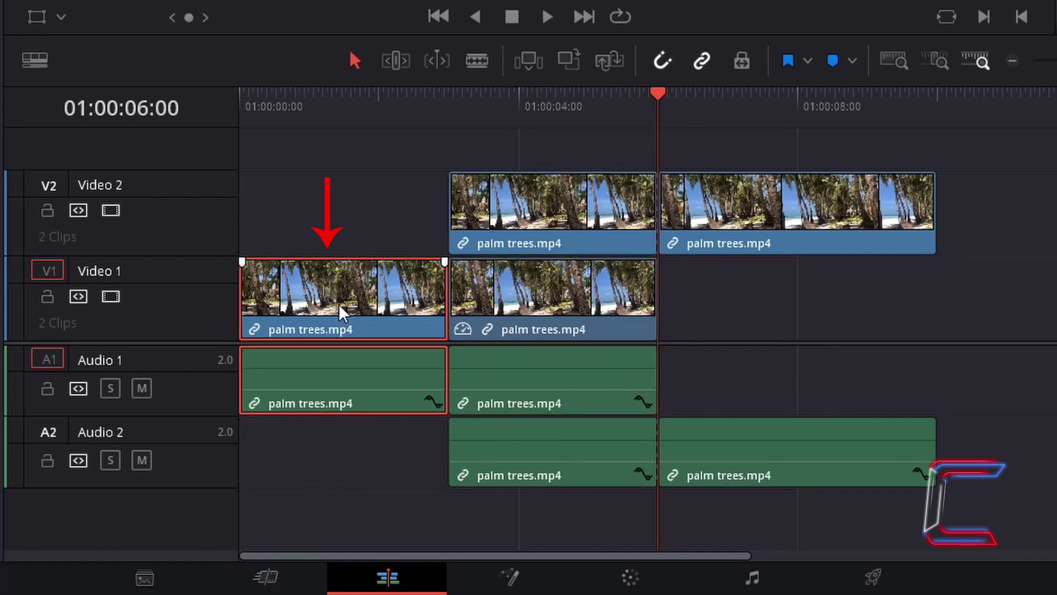
left_click(511, 206)
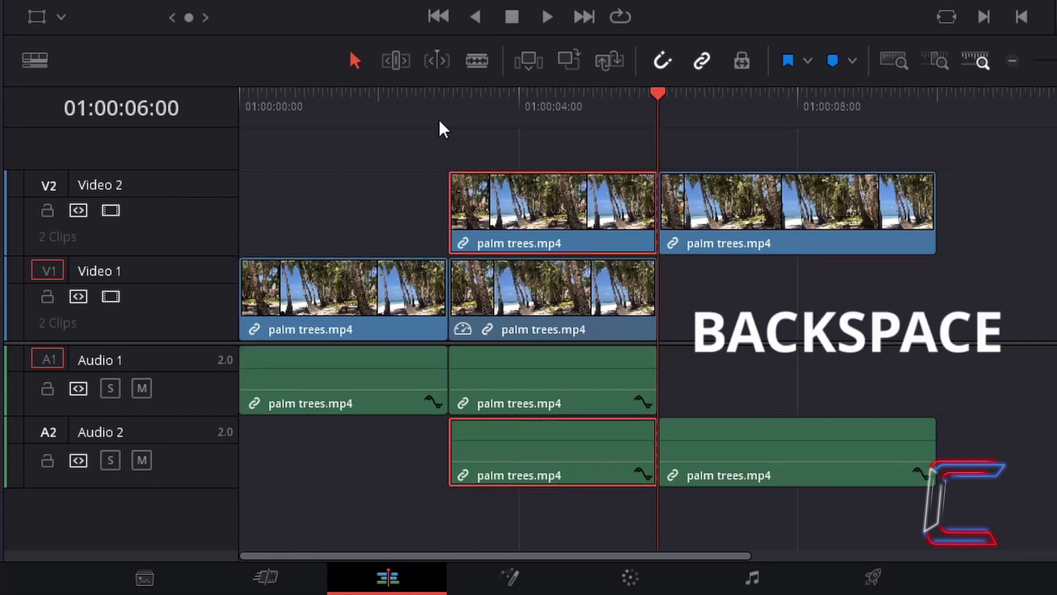
key("BackSpace")
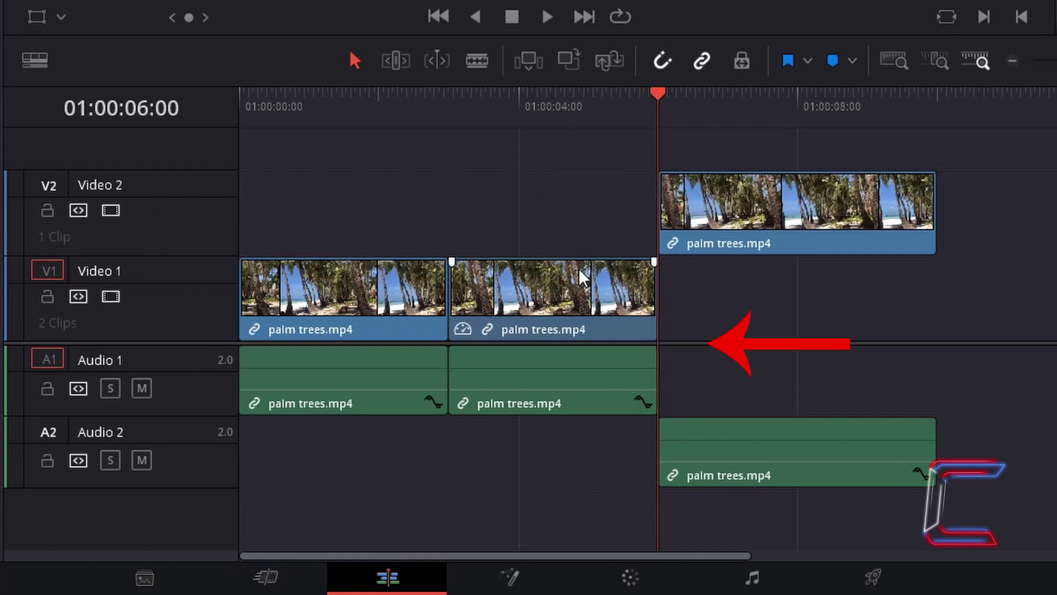
- Drag the Video 2/Audio 2 clip down onto Video 1 right after the freeze frame
left_click_drag(725, 186, 722, 271)
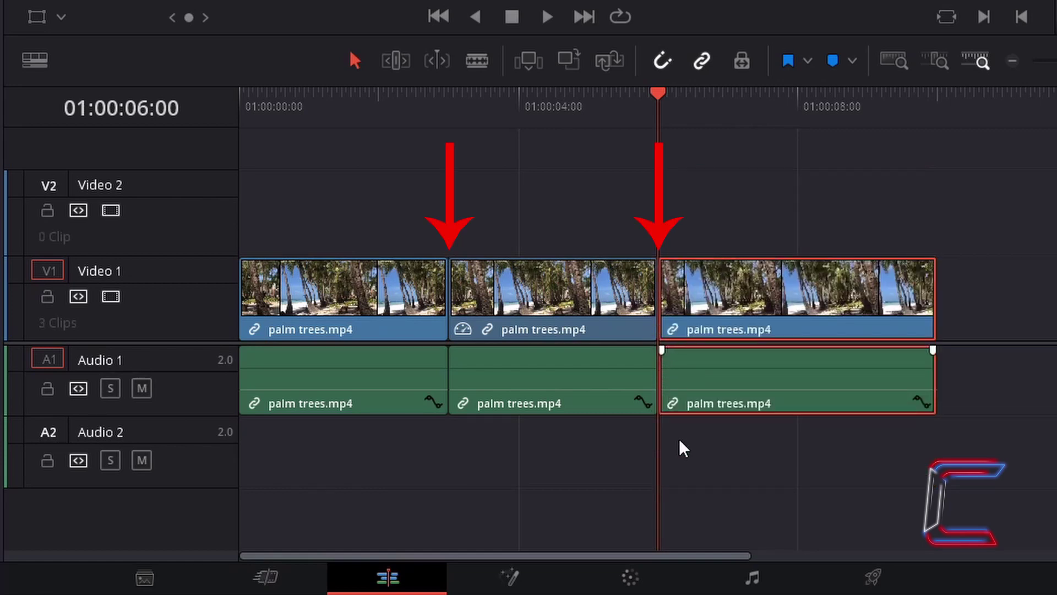